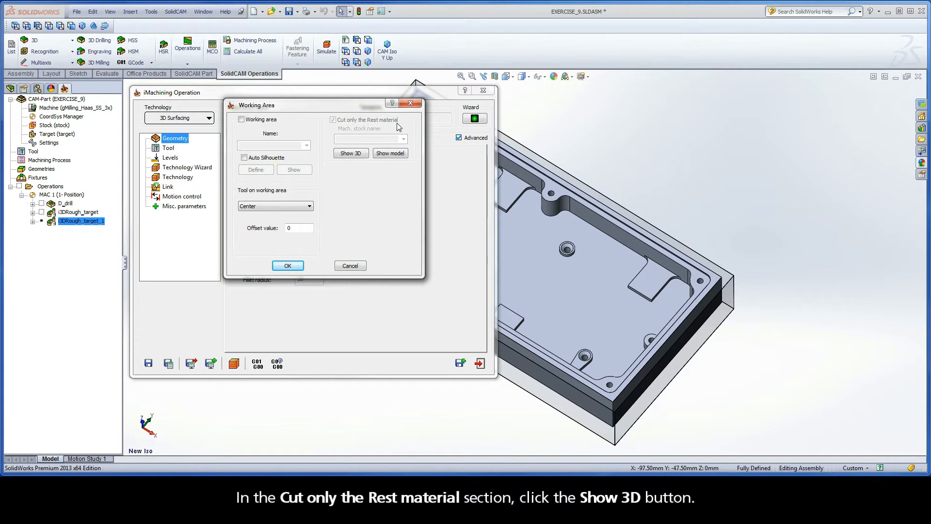
Preview the updated stock model used for rest machining in 3D, exit the preview and accept the working area settings
left_click(351, 153)
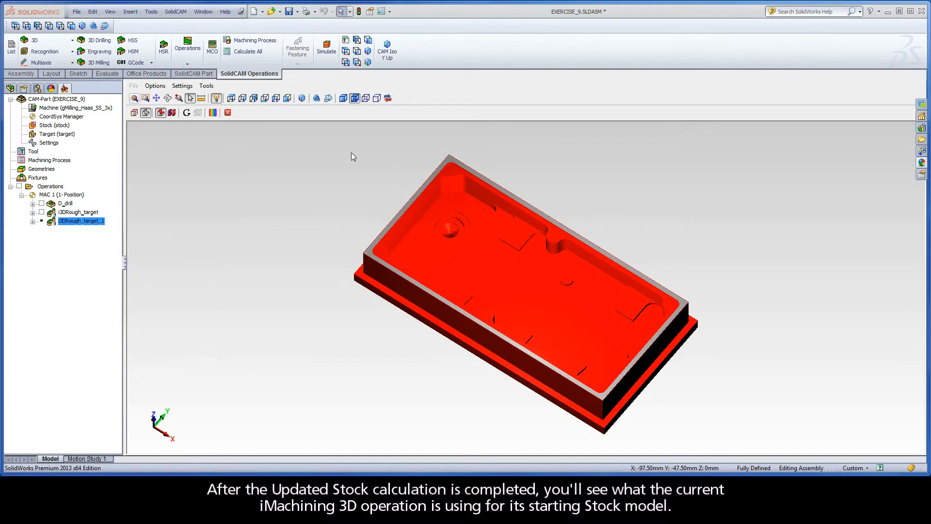
left_click(227, 113)
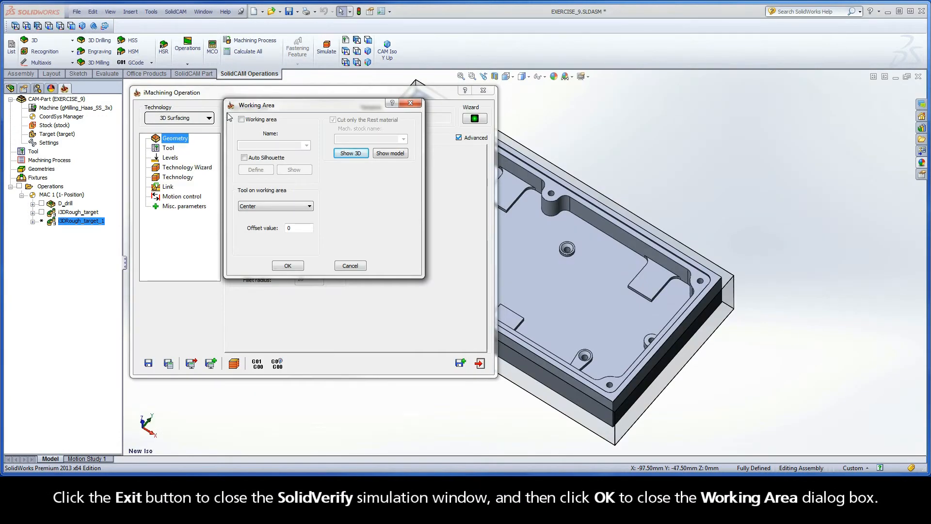
left_click(288, 266)
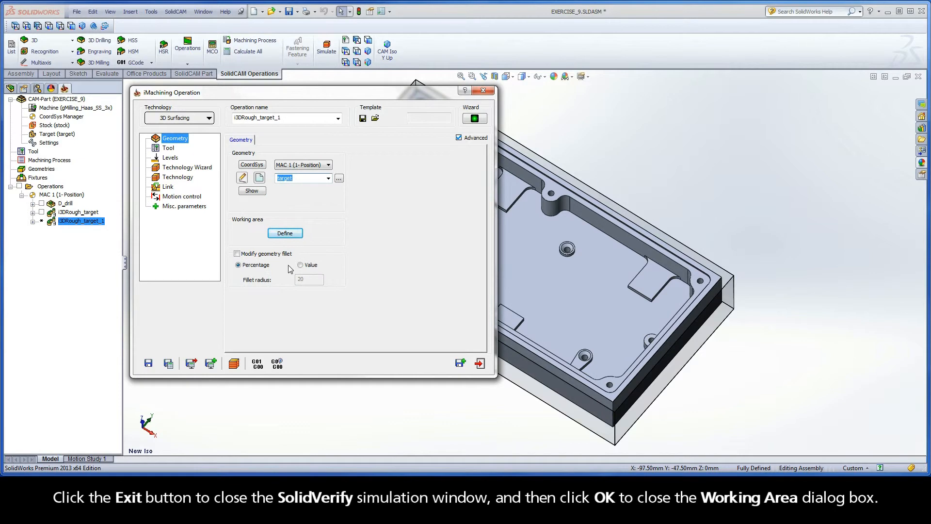
Assign tool number 3, the 6 mm end mill, to the operation after checking its diameter, cutting length, flutes and helical angle
left_click(168, 148)
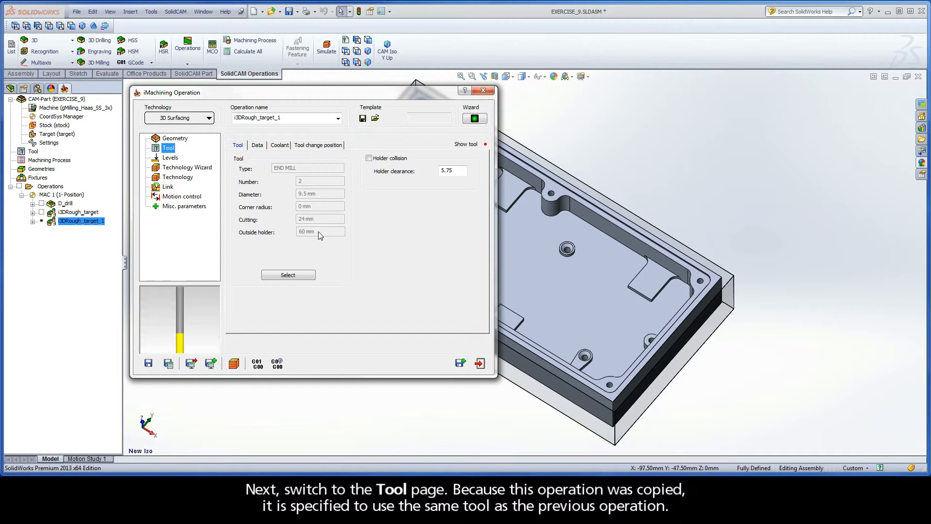
left_click(289, 275)
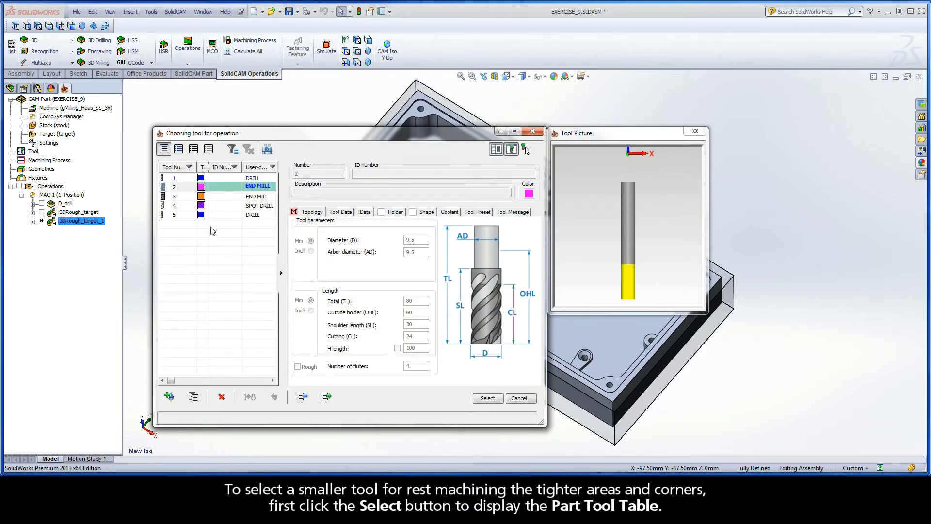
left_click(184, 197)
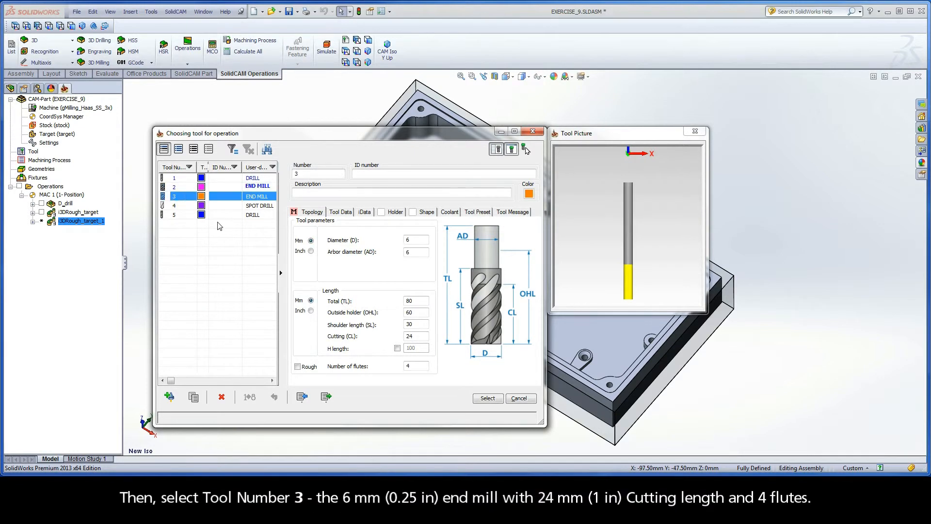
left_click_drag(416, 240, 397, 243)
left_click_drag(415, 336, 393, 366)
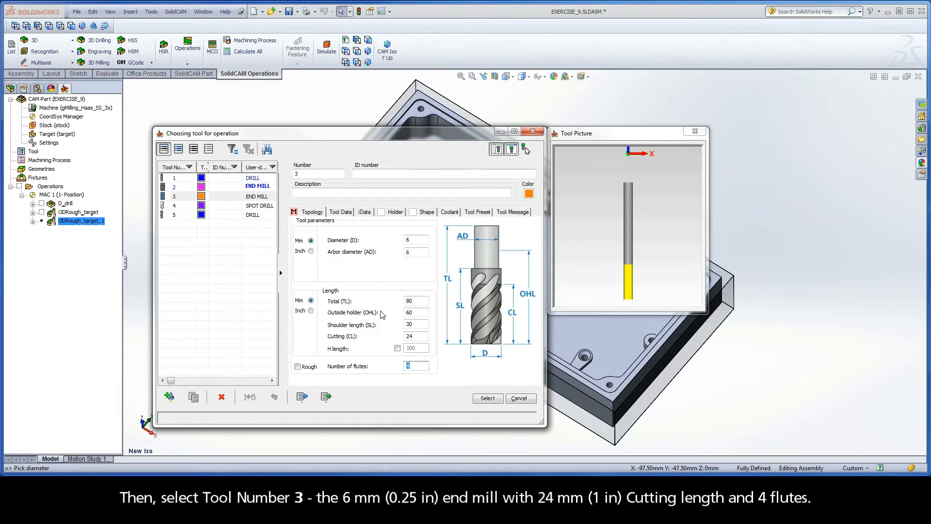
left_click(364, 213)
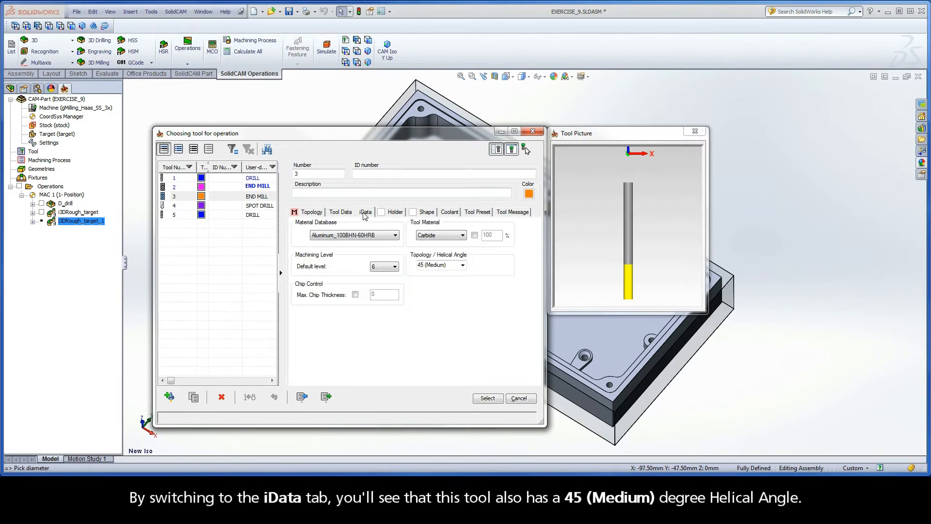
left_click(450, 265)
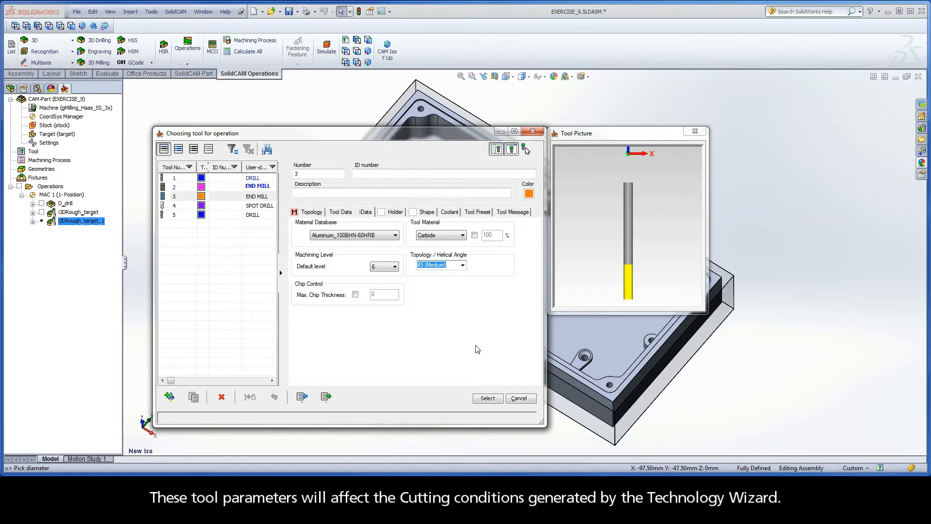
left_click(488, 398)
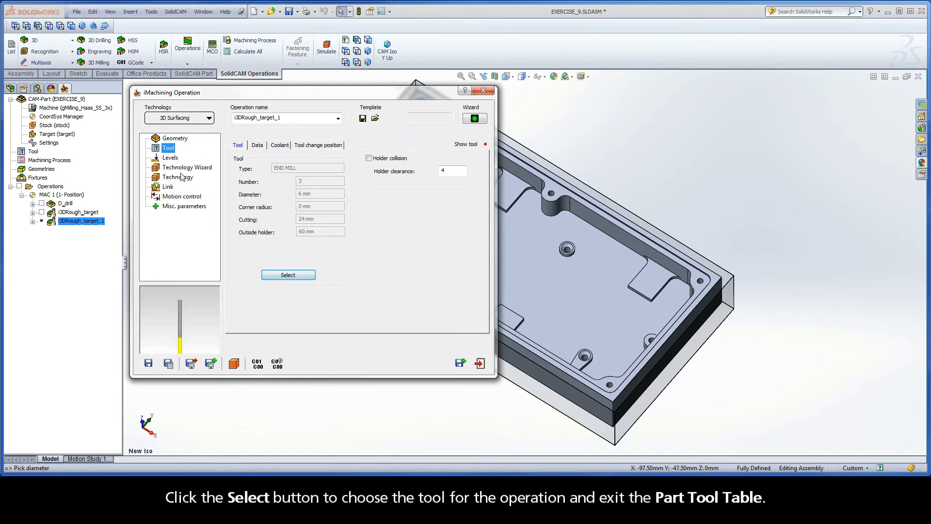
Review the operation's upper and lower milling levels
left_click(171, 158)
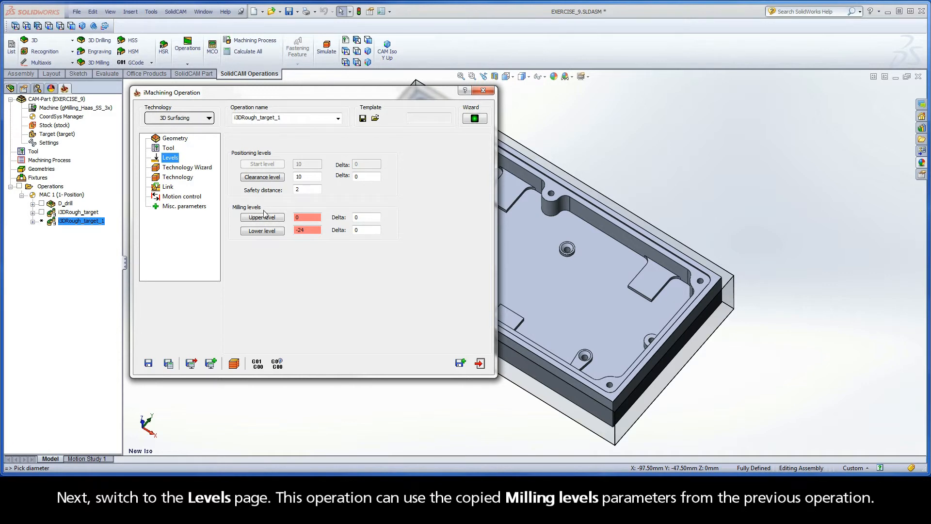
left_click(306, 218)
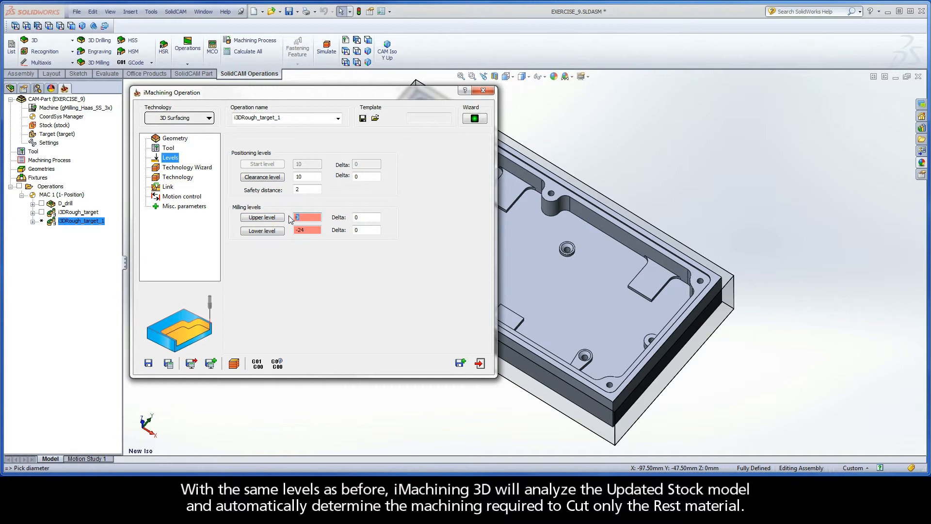
left_click(309, 232)
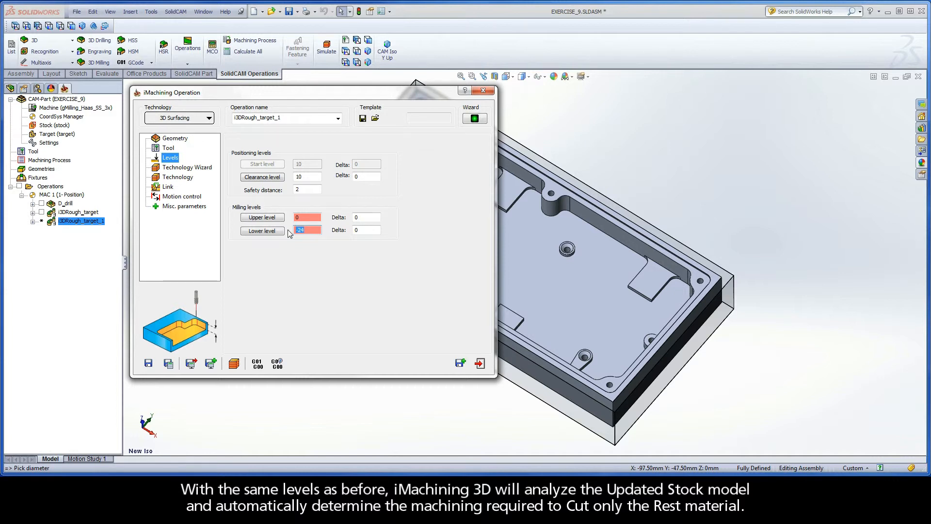
Review the Technology Wizard's step down and compare both views of the output cutting data
left_click(180, 168)
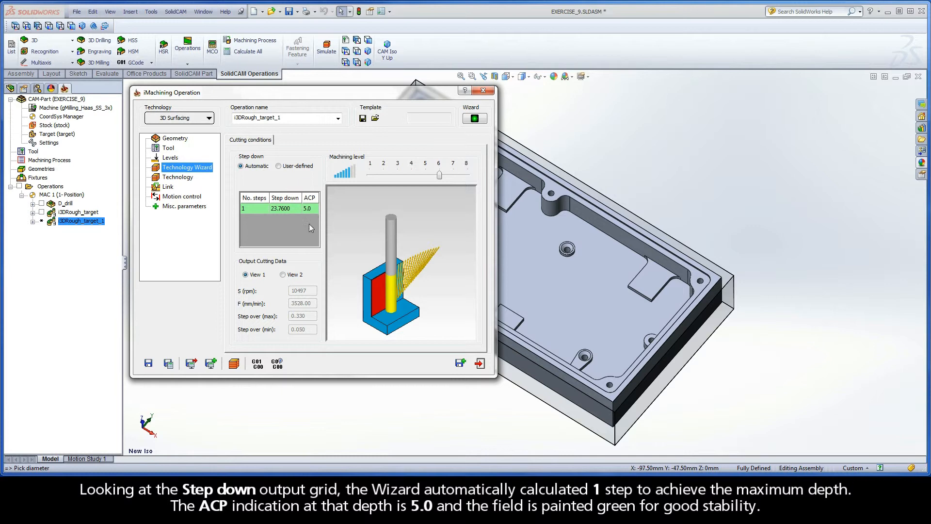
left_click(283, 275)
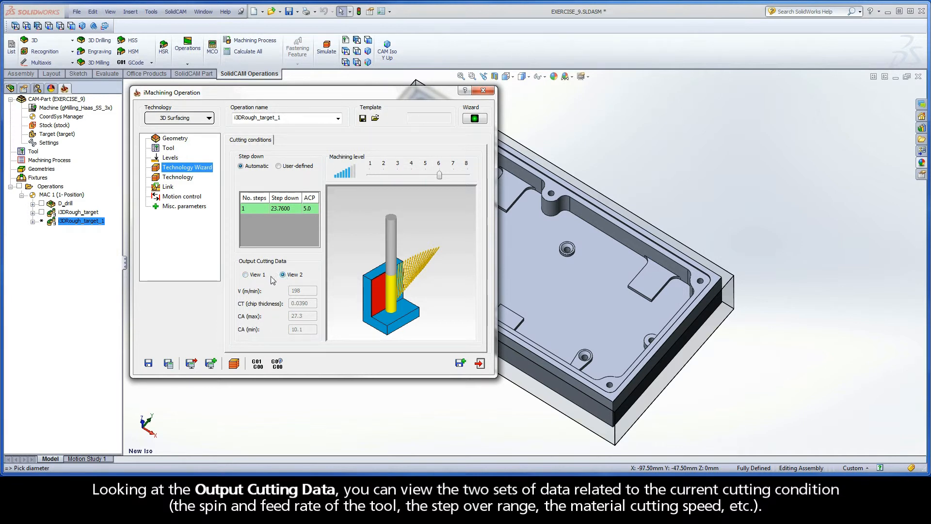
left_click(245, 274)
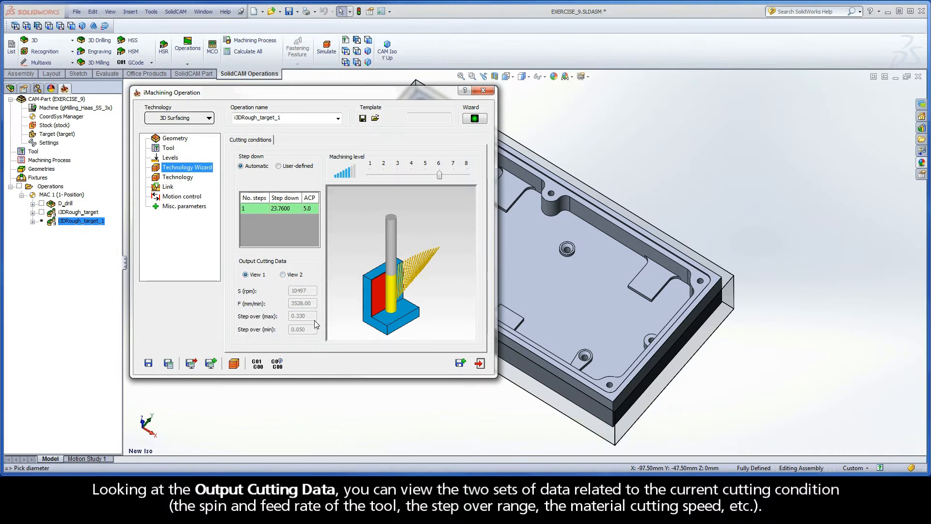
left_click(283, 275)
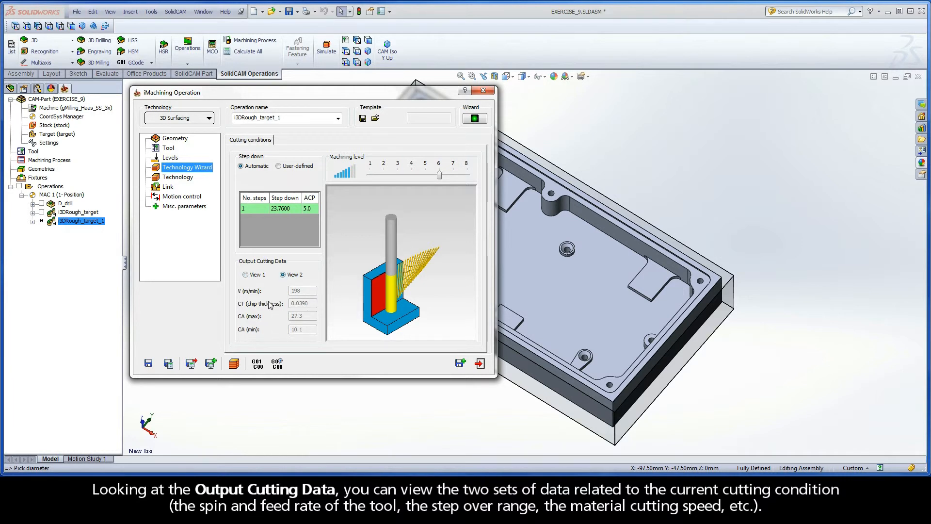
left_click(246, 275)
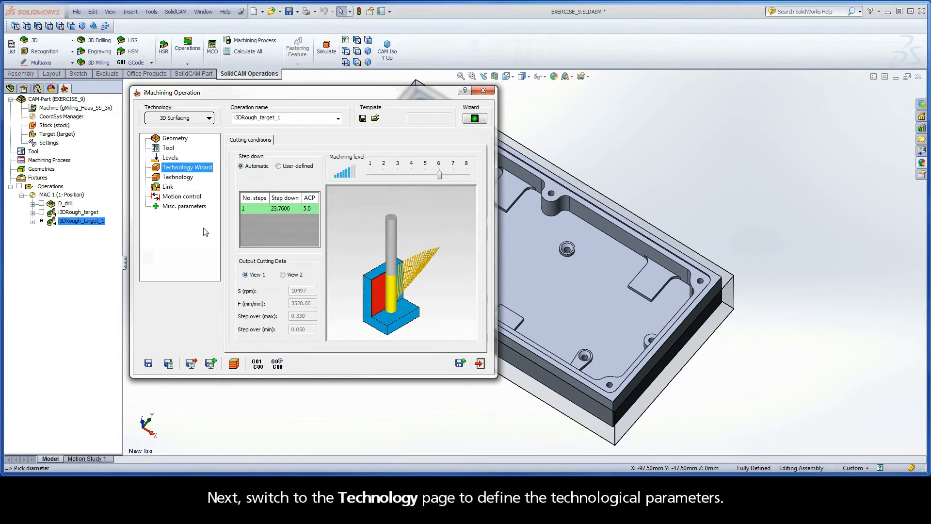
Override the Rest Rough scallop with a value of 0.24 mm and check the wall and floor offsets
left_click(178, 177)
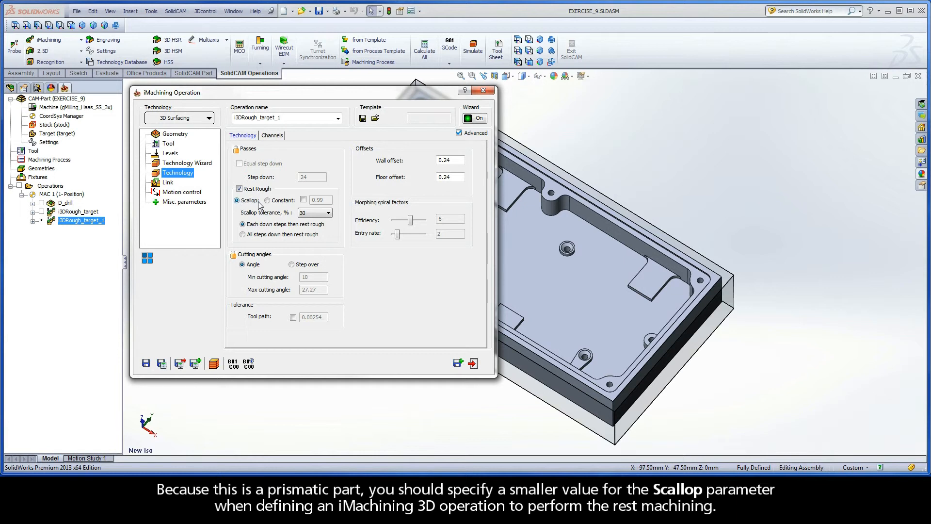
left_click(303, 200)
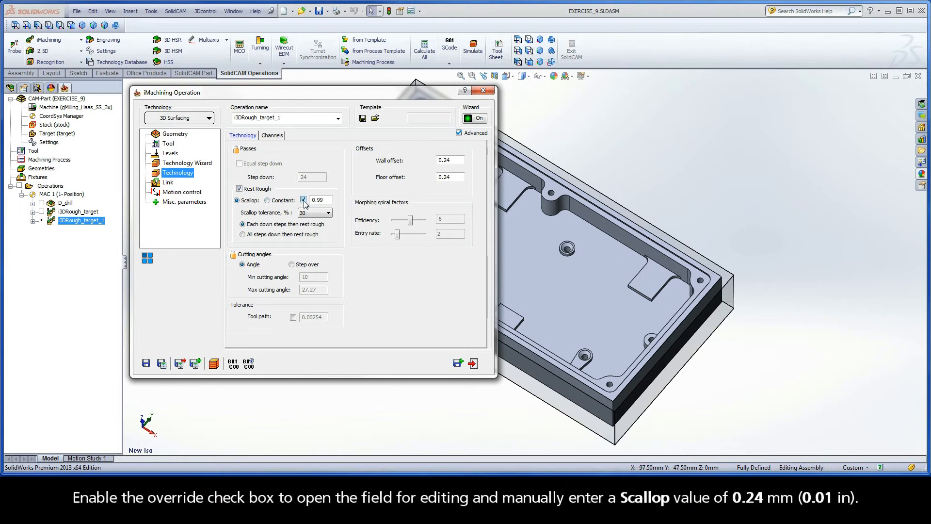
double_click(321, 200)
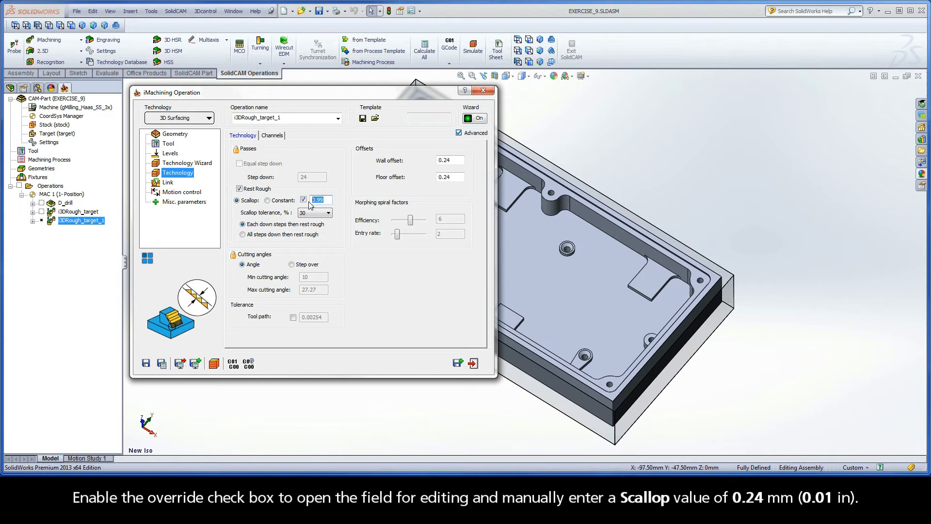
type("0.24")
double_click(457, 162)
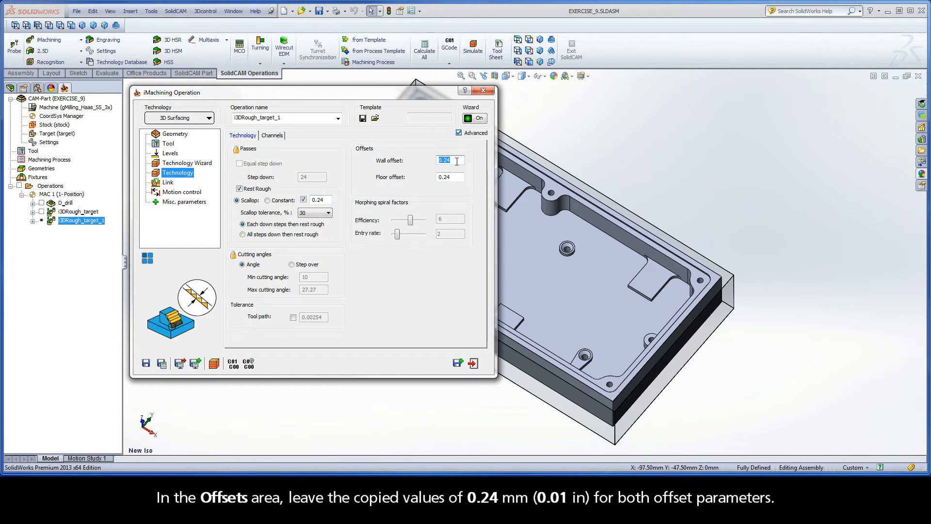
double_click(456, 178)
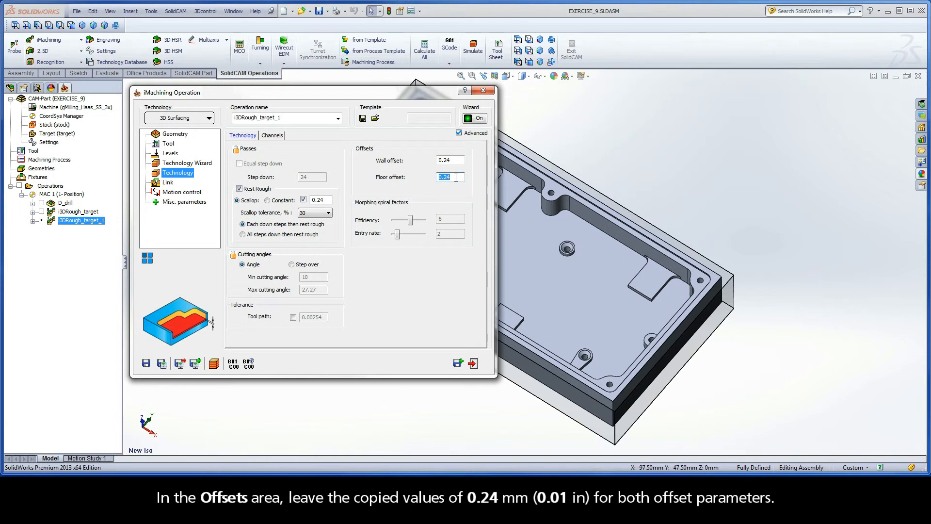
Rename the operation to i3DRest_target_1, then save and calculate it
double_click(258, 118)
left_click(258, 118)
left_click_drag(258, 118, 243, 119)
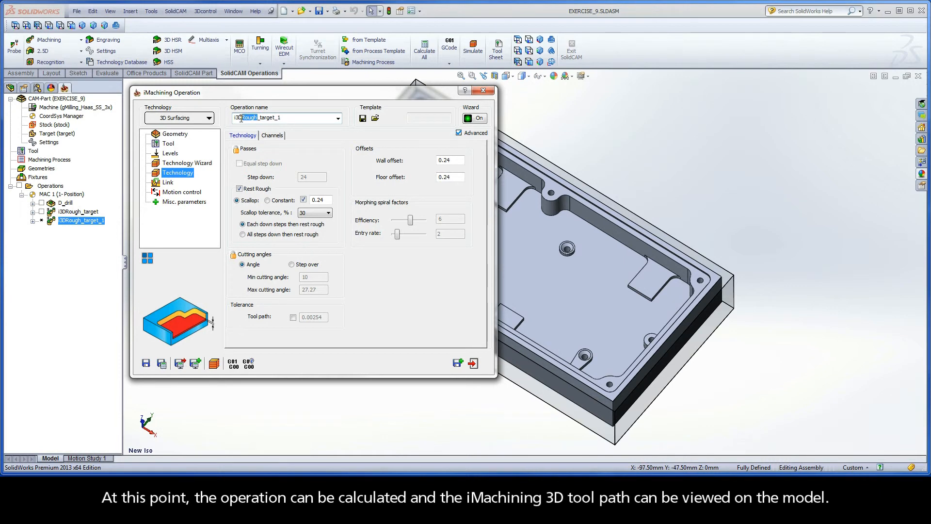
type("Rest")
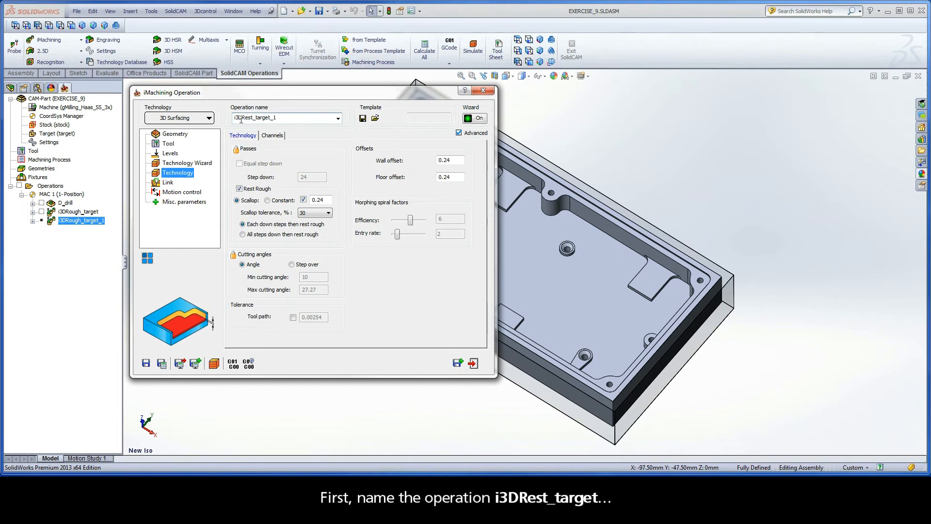
left_click(162, 363)
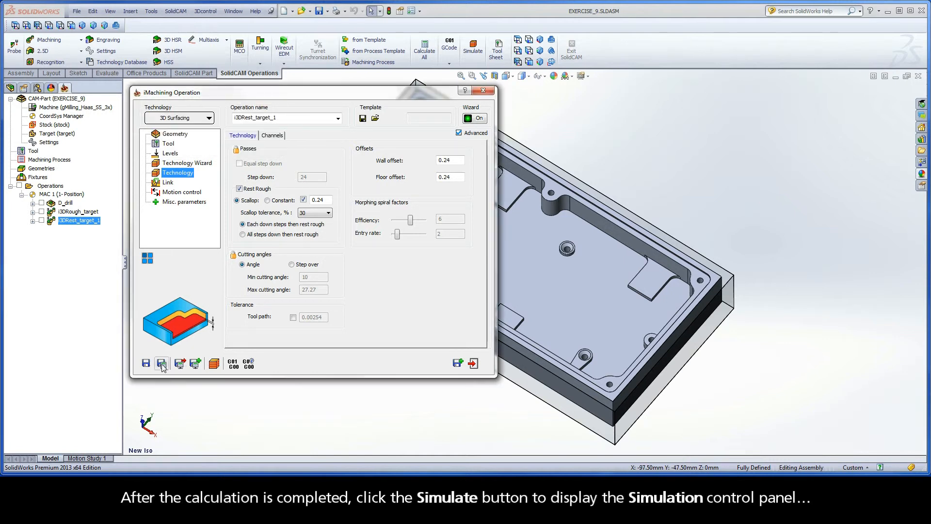
Simulate the rest machining operation in SolidVerify, inspect the machined part, and close the simulation and the operation dialog
left_click(214, 363)
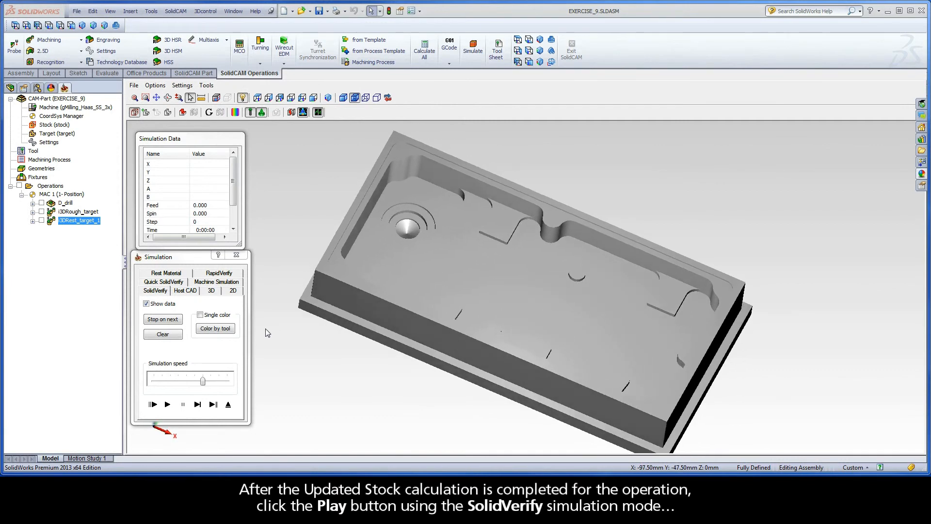
left_click(167, 404)
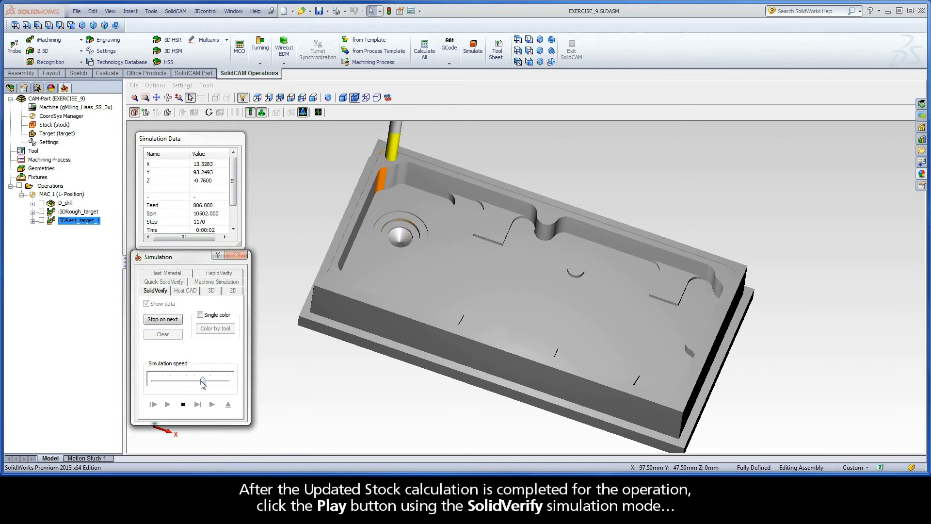
left_click(299, 371)
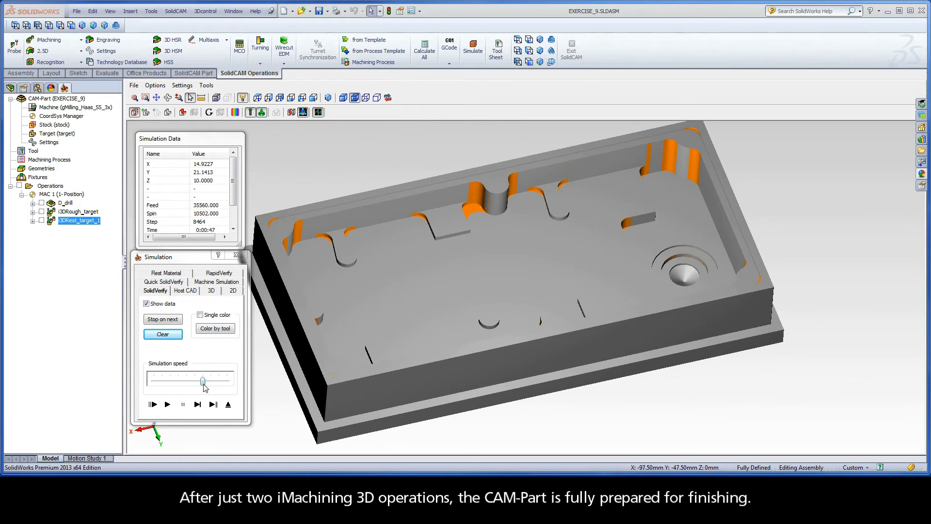
left_click(228, 405)
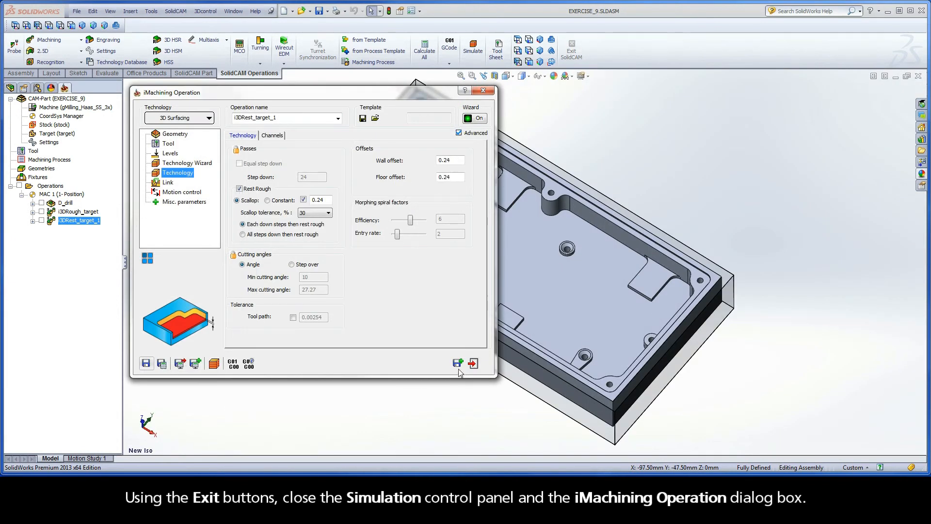
left_click(473, 364)
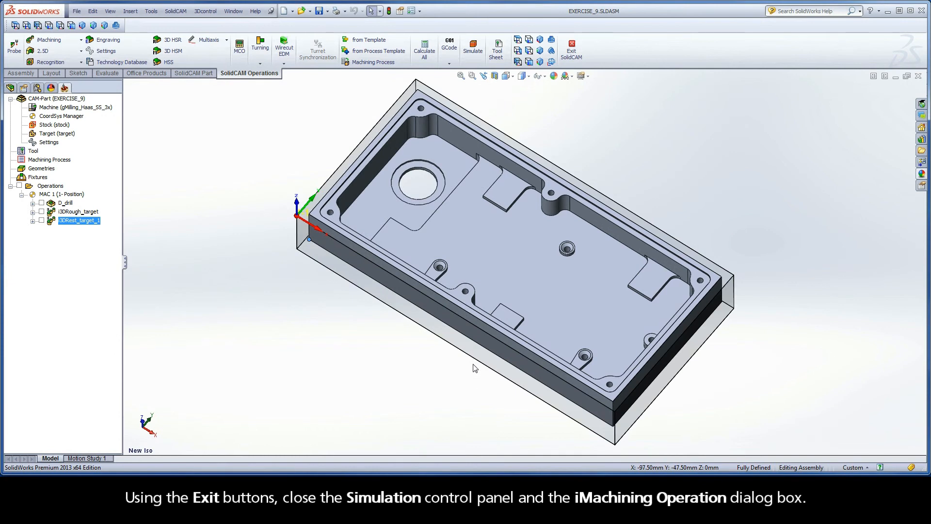